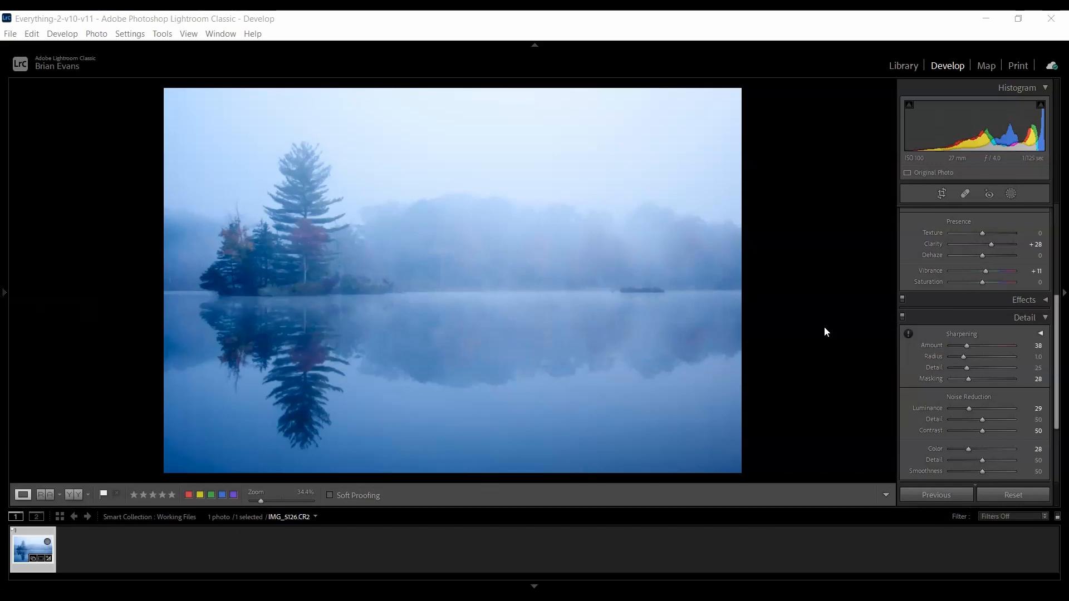
- Create a virtual copy of IMG_5126.CR2 and reset all its develop settings
right_click(29, 546)
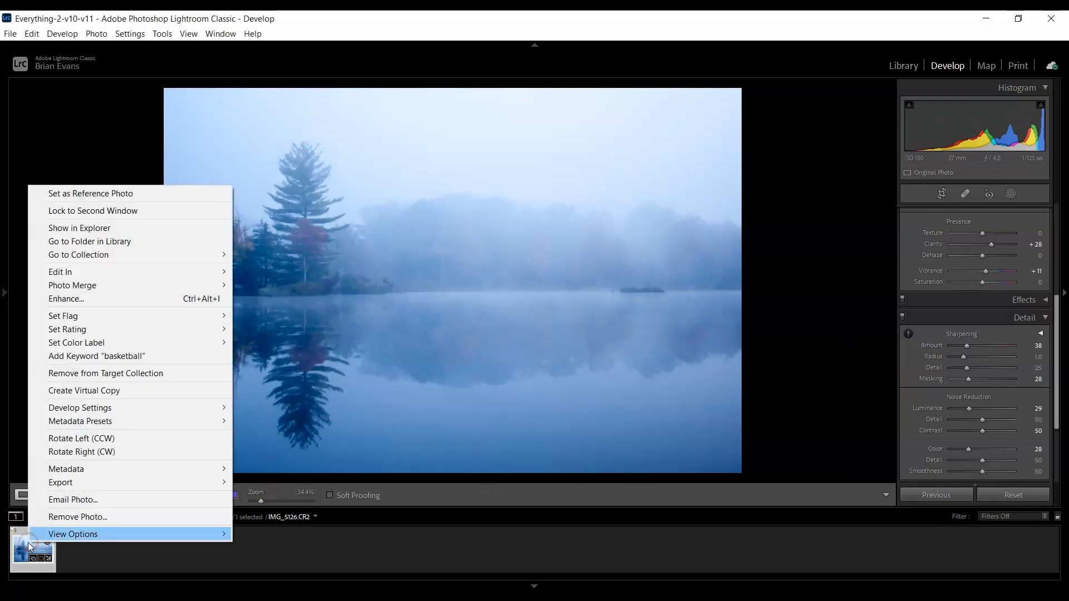
click(98, 392)
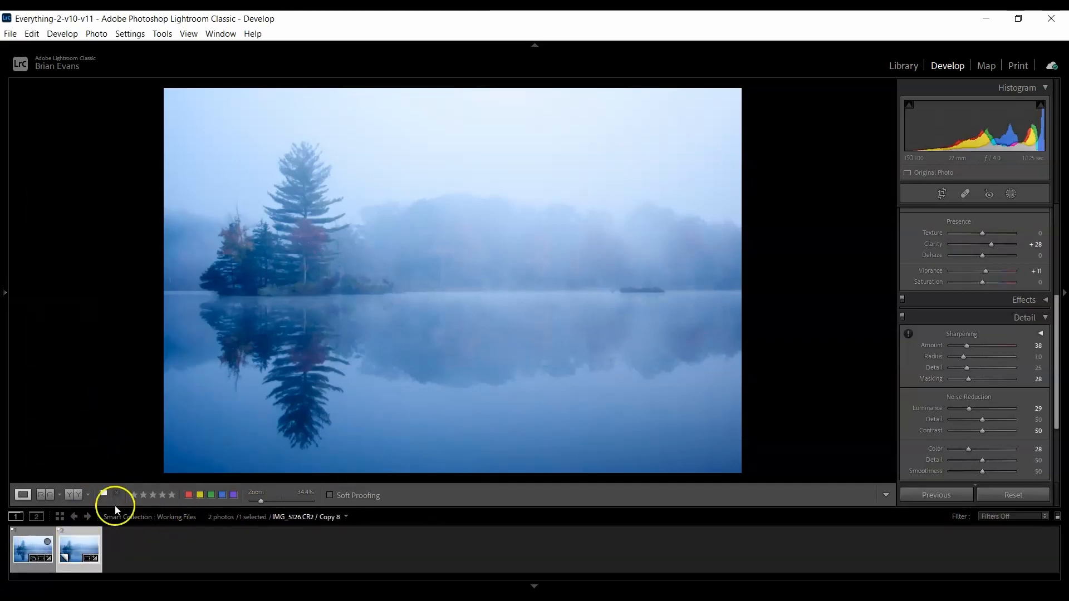
click(1009, 496)
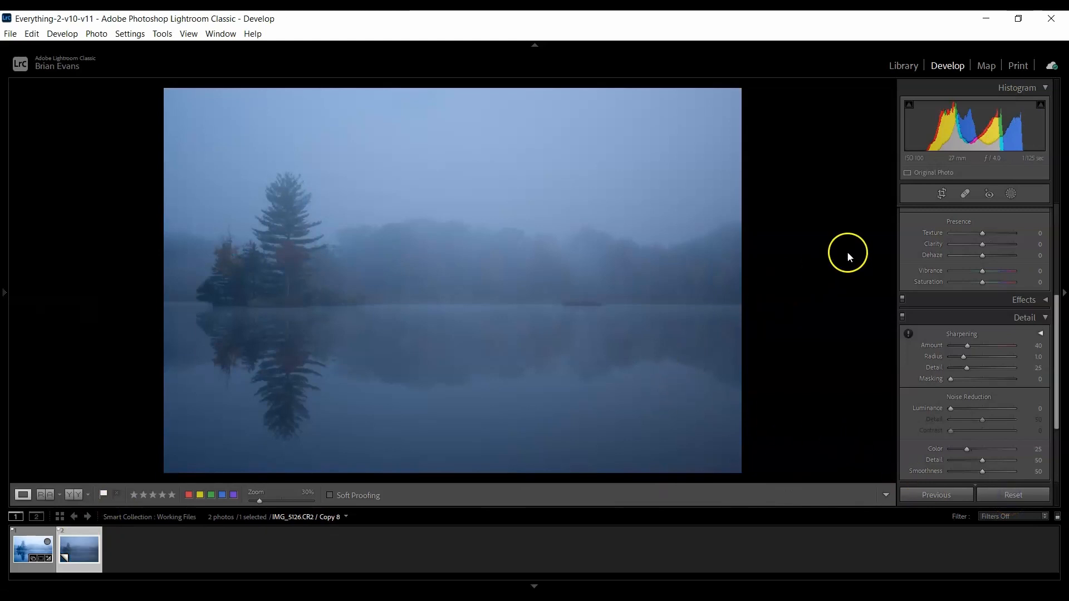
- Straighten the photo along the far shoreline to an angle of about -0.37, shift the crop slightly and apply it
click(941, 194)
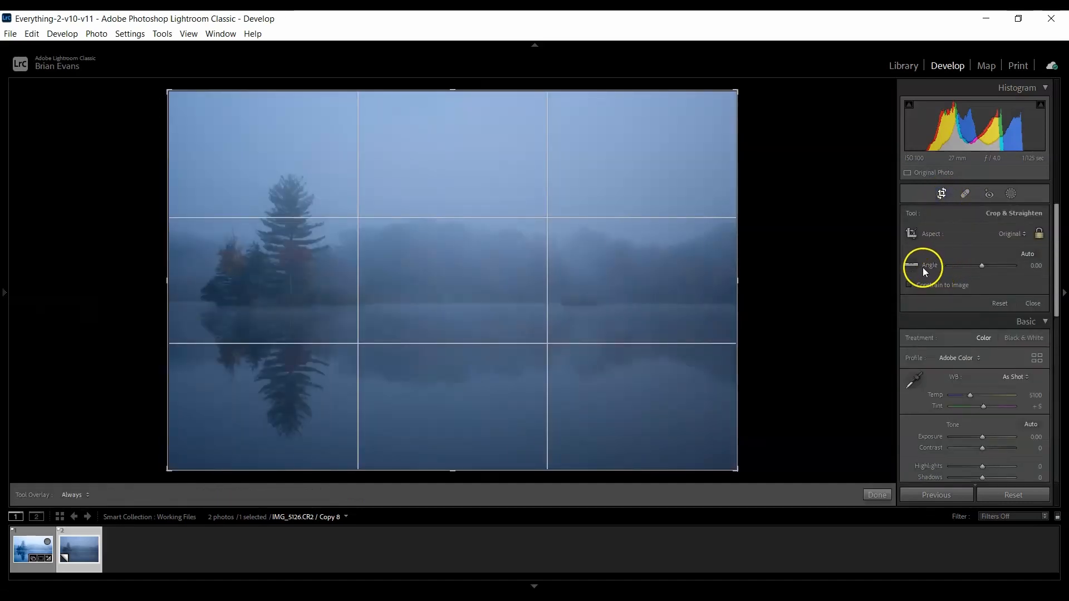
click(913, 265)
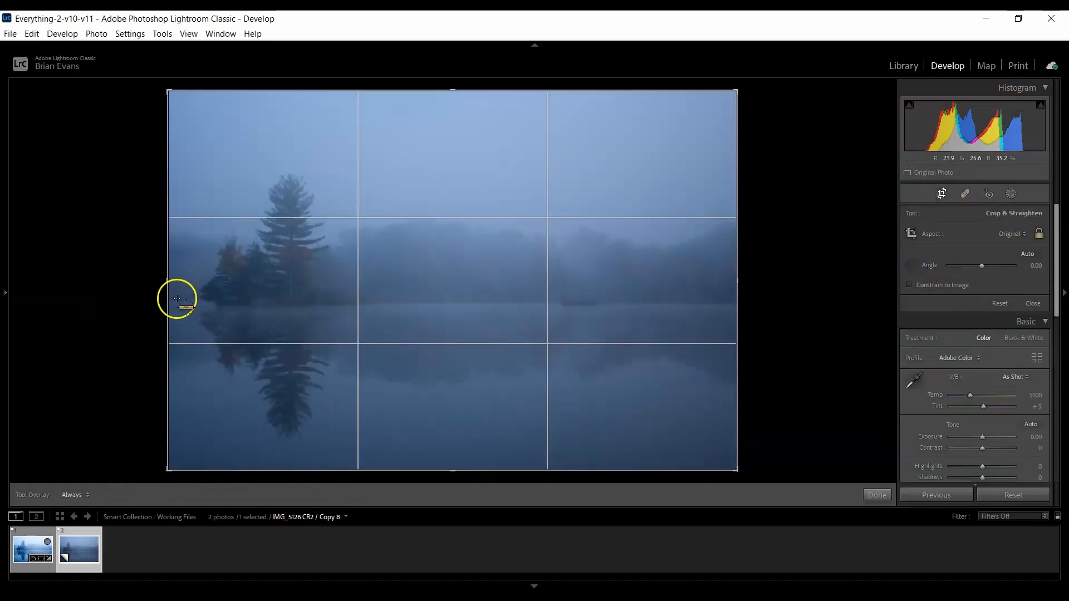
drag(170, 302, 690, 306)
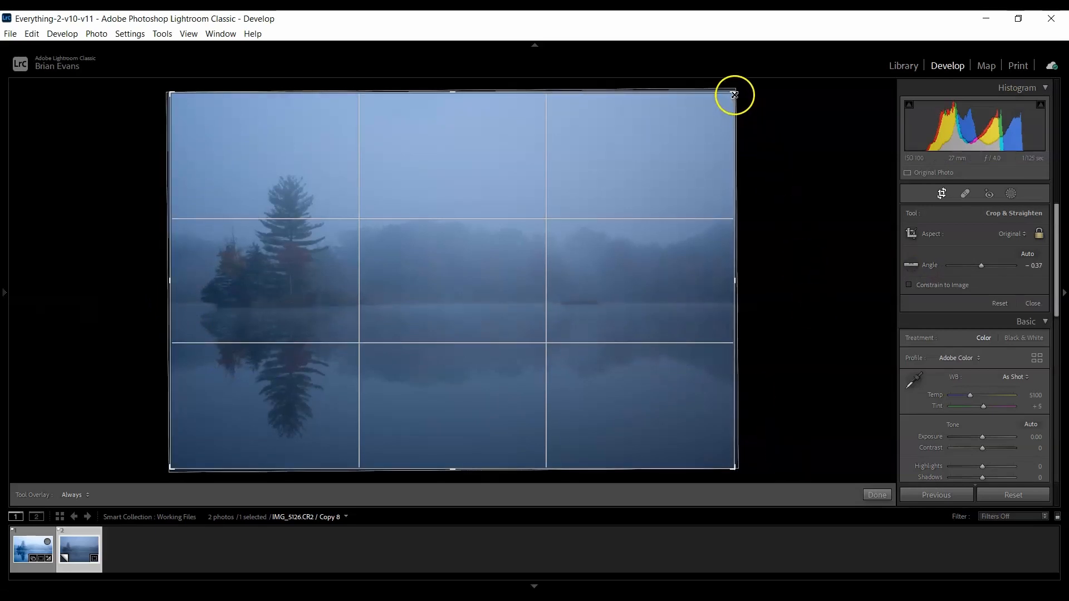
drag(654, 229, 655, 235)
key(Return)
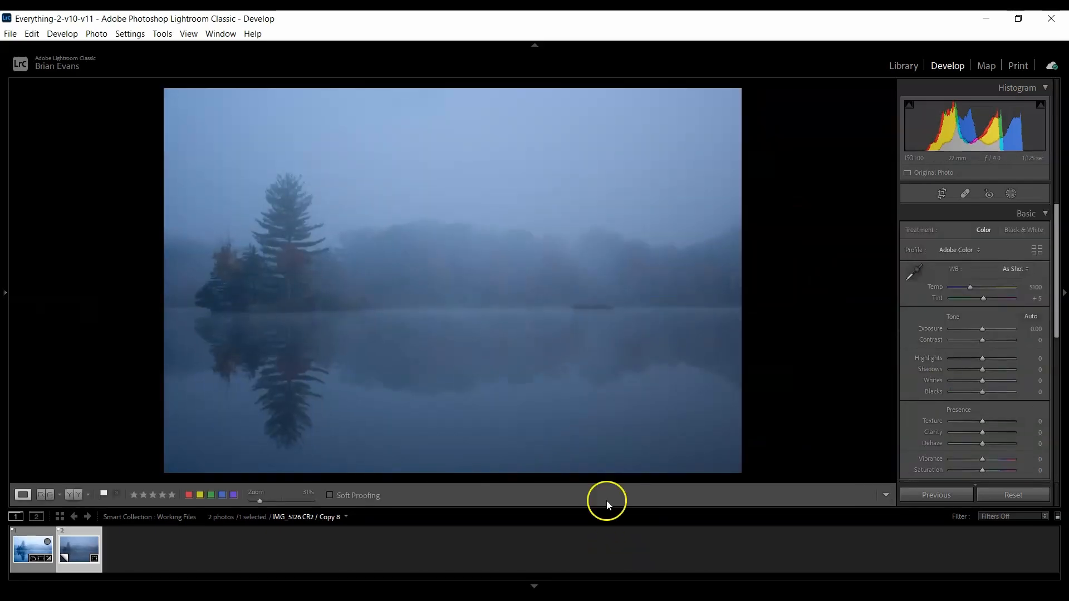
- Neutralize the white balance by sampling the water below the treeline's reflection and raise the Exposure to about +1.26
click(917, 272)
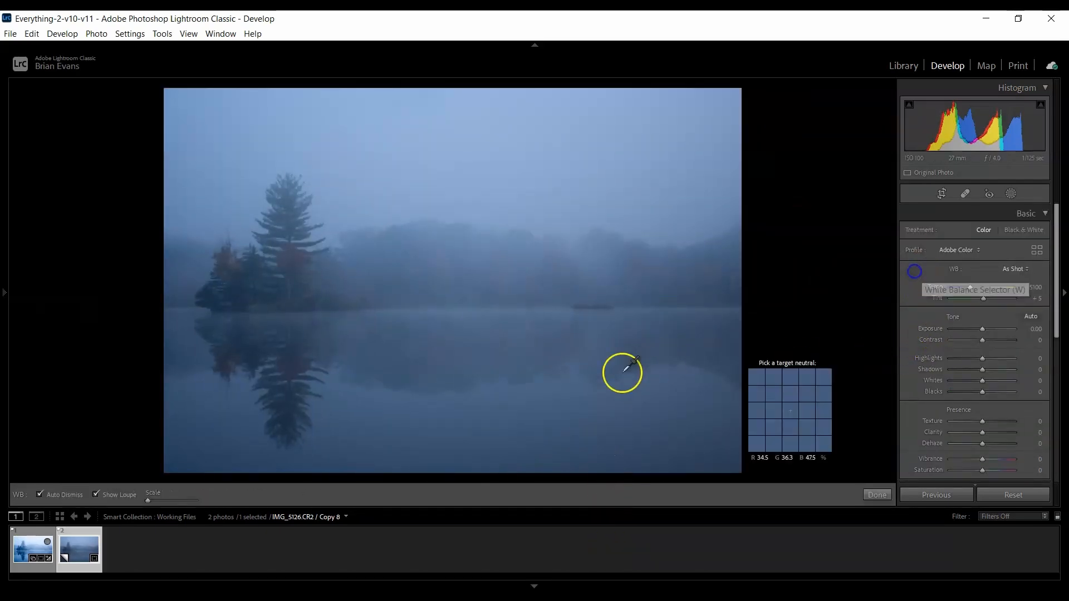
click(485, 412)
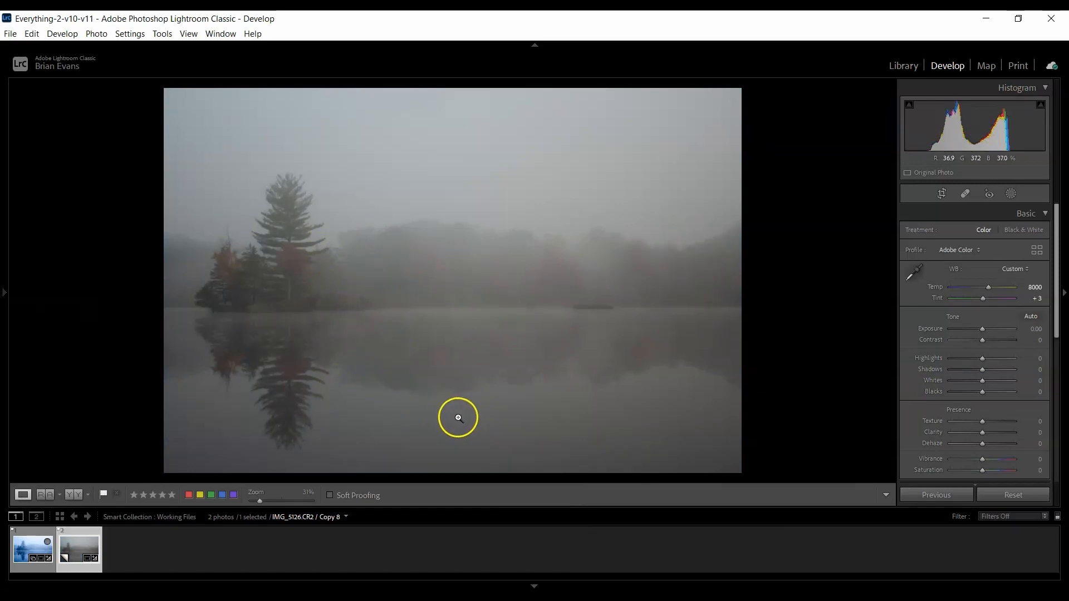
drag(974, 143, 1011, 146)
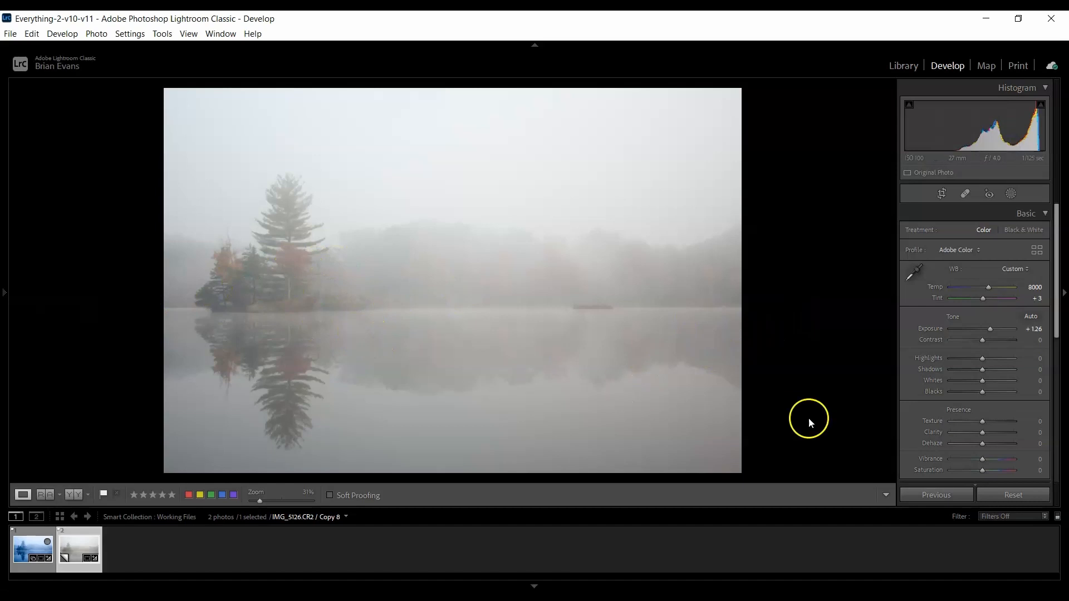
- Try lowering the overall Blacks to about -72 and reset the Blacks adjustment
drag(985, 392, 963, 394)
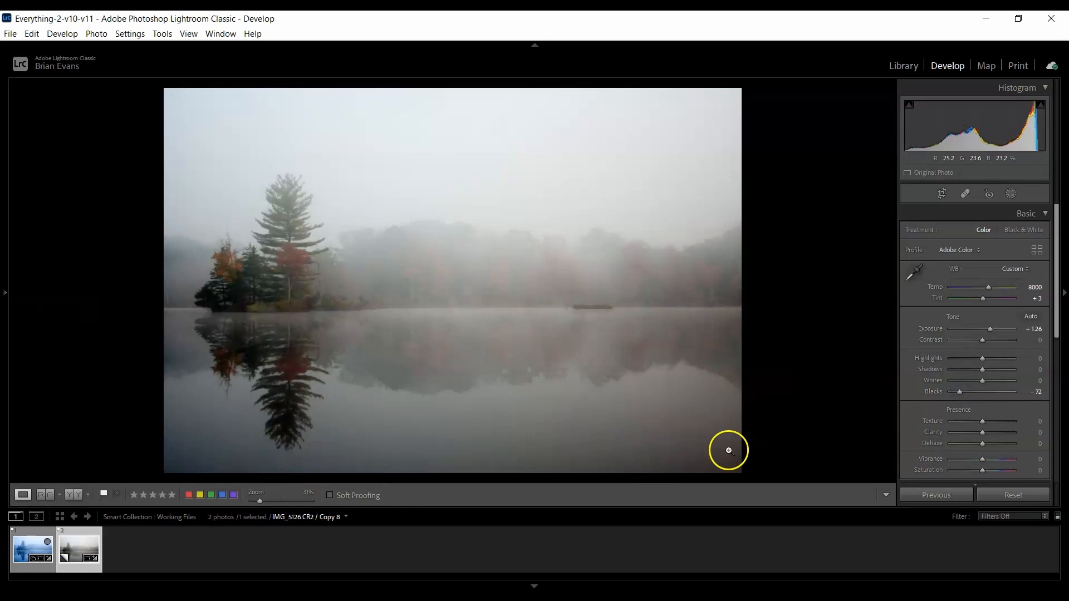
double_click(938, 391)
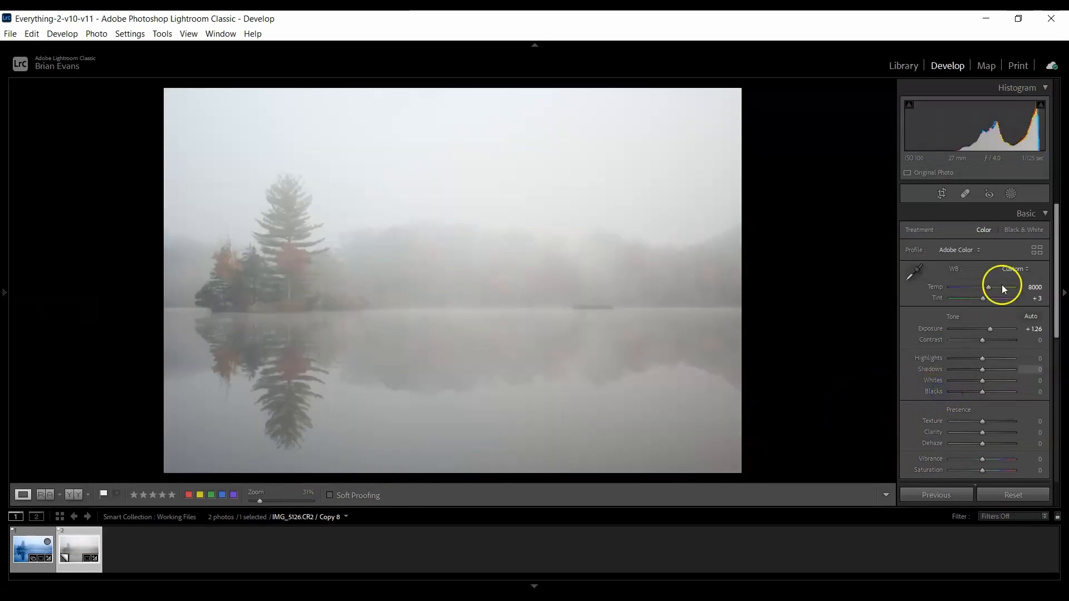
- Paint an auto-masked brush mask of about size 17 over the island, the misty treeline and their reflections
click(1012, 194)
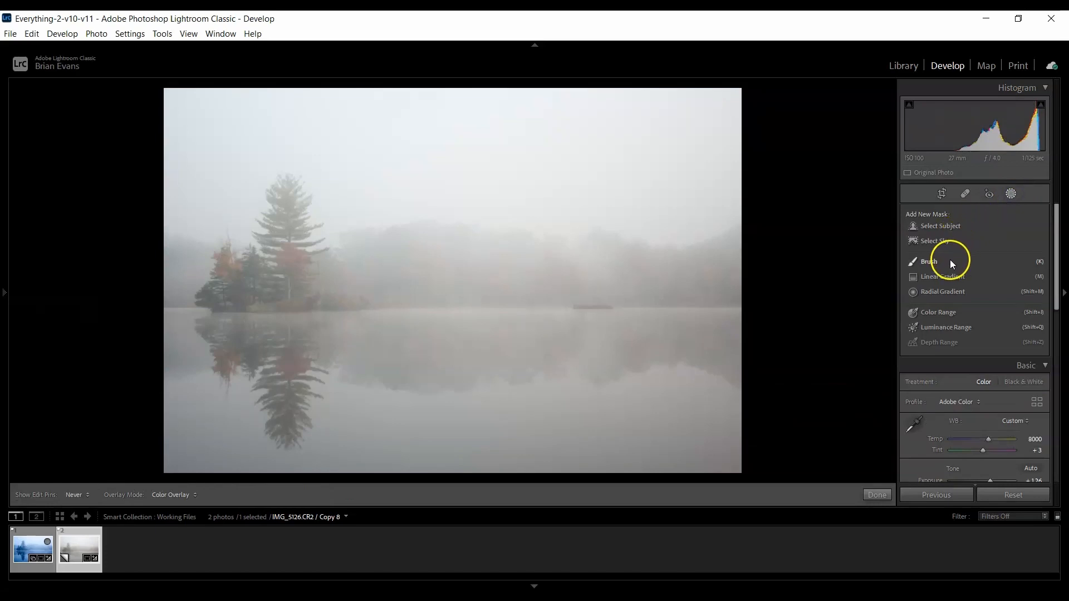
click(928, 263)
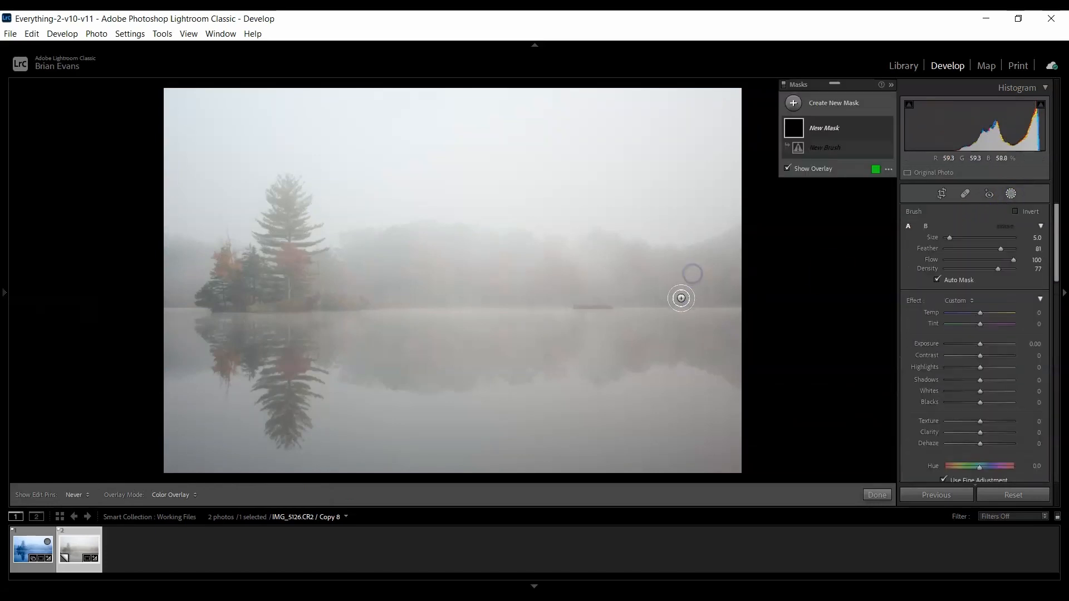
scroll(726, 301, up, 8)
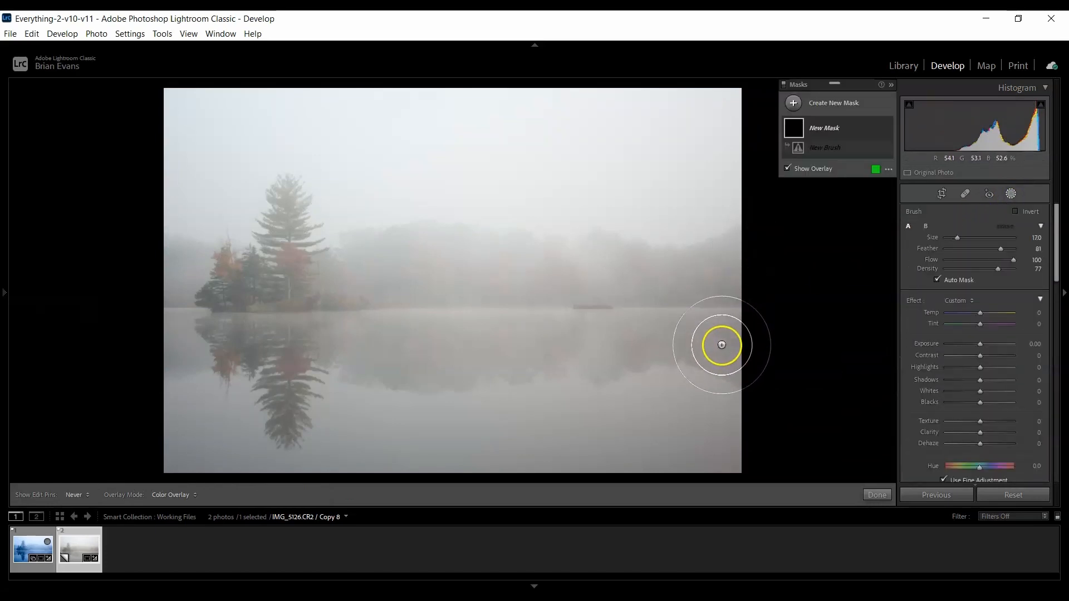
mouse_move(732, 351)
mouse_down()
mouse_move(700, 335)
mouse_move(702, 344)
mouse_move(585, 353)
mouse_move(544, 342)
mouse_move(499, 356)
mouse_move(384, 359)
mouse_move(294, 338)
mouse_move(290, 409)
mouse_move(267, 335)
mouse_move(222, 356)
mouse_move(201, 347)
mouse_move(169, 259)
mouse_move(220, 281)
mouse_move(273, 271)
mouse_move(289, 193)
mouse_move(292, 245)
mouse_move(368, 250)
mouse_move(358, 295)
mouse_move(484, 299)
mouse_move(512, 312)
mouse_move(471, 287)
mouse_move(434, 289)
mouse_move(596, 295)
mouse_move(522, 297)
mouse_move(425, 242)
mouse_move(602, 276)
mouse_move(605, 255)
mouse_move(691, 282)
mouse_move(730, 271)
mouse_move(741, 254)
mouse_move(700, 277)
mouse_move(714, 300)
mouse_move(643, 312)
mouse_up()
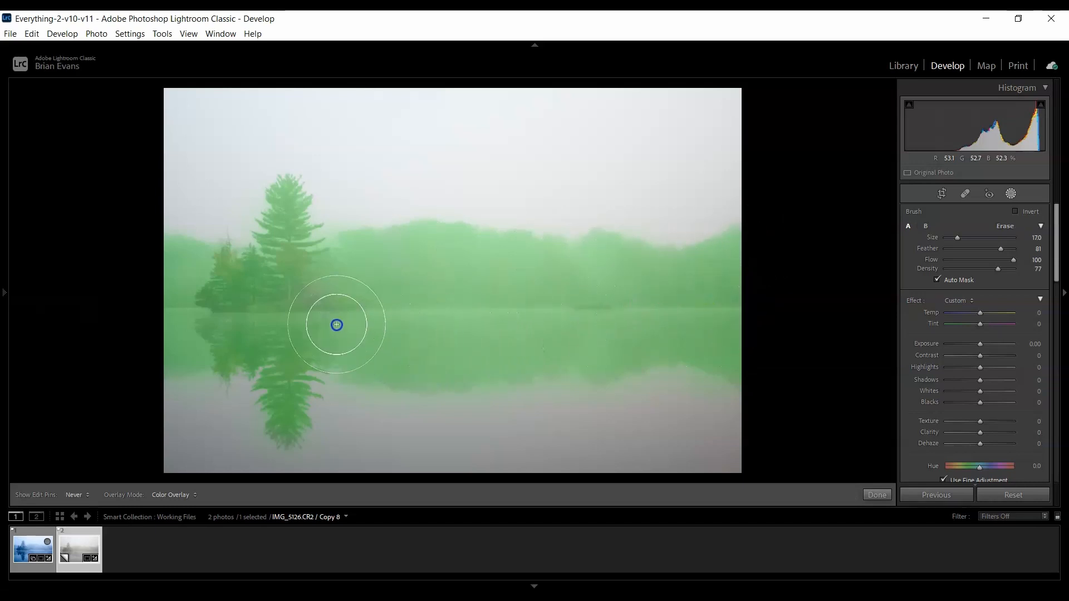
scroll(236, 318, down, 2)
mouse_move(236, 318)
mouse_down()
mouse_move(284, 298)
mouse_move(575, 372)
mouse_move(550, 396)
mouse_move(511, 408)
mouse_move(489, 401)
mouse_up()
- Erase the mask's spill from the open water along the lower edge of the treeline's reflection
scroll(570, 376, down, 2)
key(alt)
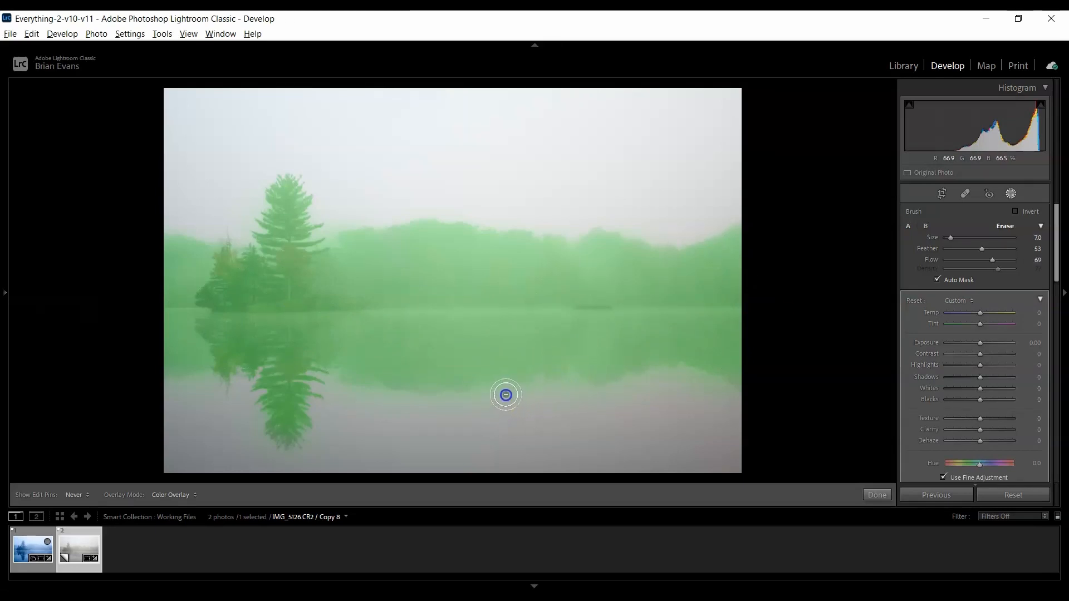
mouse_move(601, 399)
mouse_down()
mouse_move(613, 405)
mouse_move(657, 382)
mouse_move(740, 405)
mouse_up()
key(bracketleft)
key(bracketleft)
key(bracketleft)
key(bracketleft)
key(bracketleft)
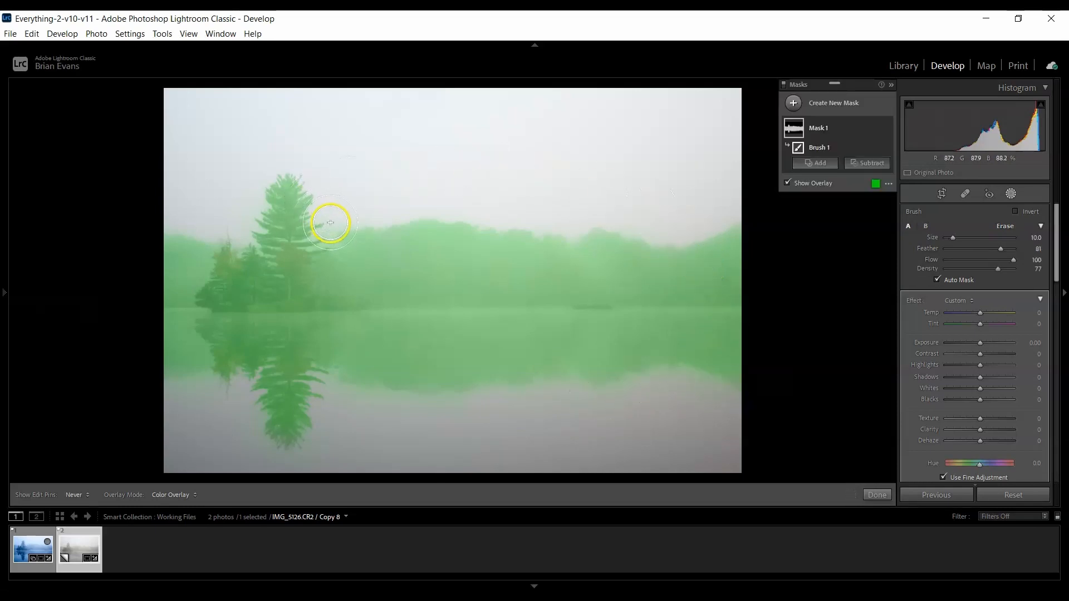
- Touch up the mask beside the tall pine and along the far shore's reflection with a size 10 brush
key(bracketright)
key(bracketright)
mouse_move(332, 234)
mouse_down()
mouse_move(337, 246)
mouse_move(325, 242)
mouse_up()
drag(217, 377, 159, 378)
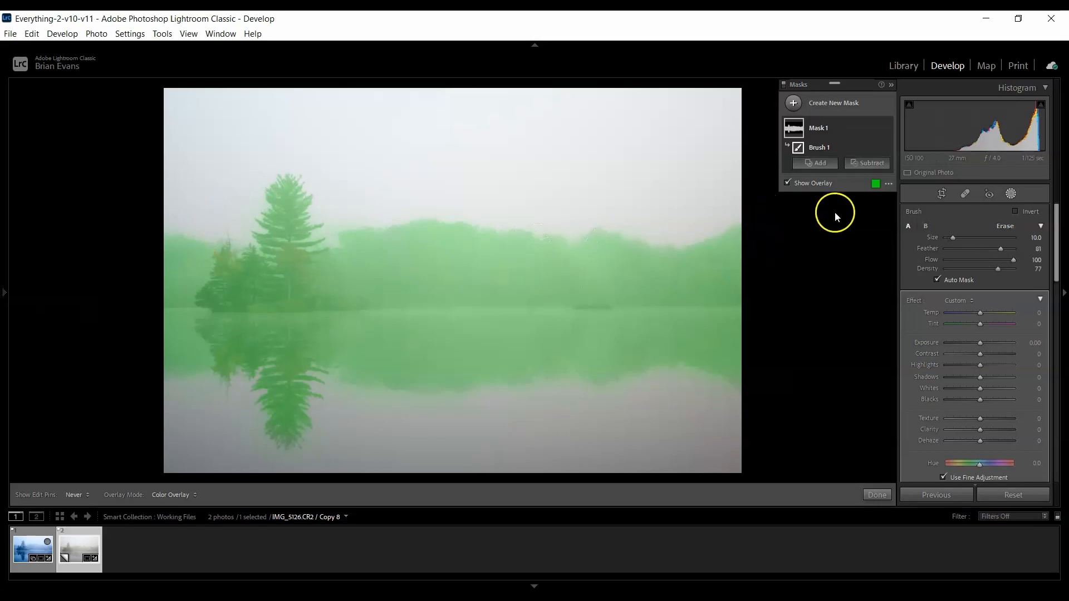
- Hide the mask overlay and set the mask's Whites to 14, Blacks to -55, Clarity to 23 and Dehaze to 43
click(788, 184)
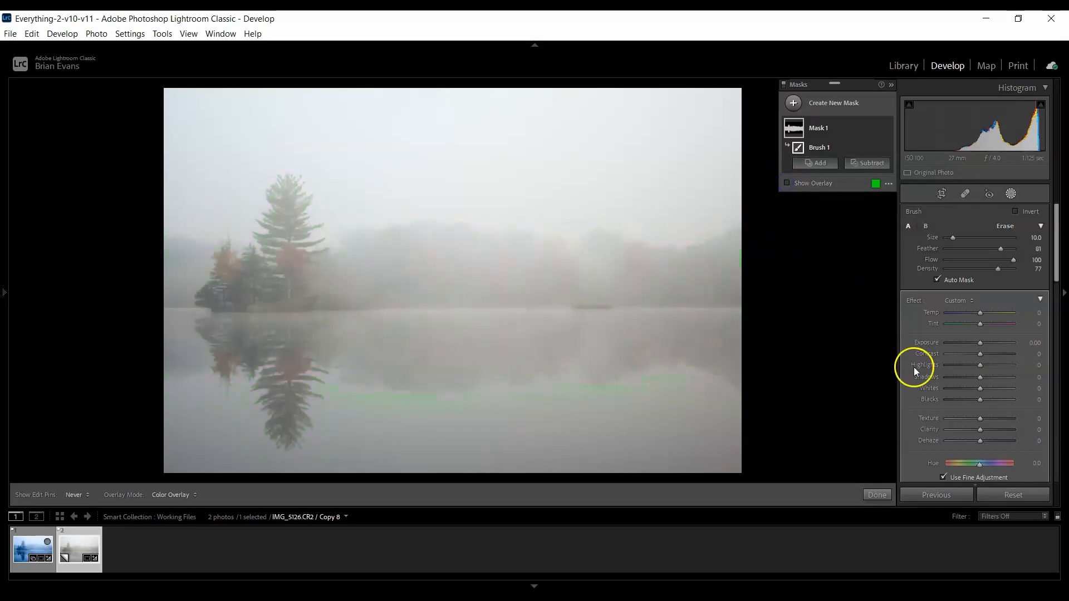
drag(981, 400, 965, 400)
drag(978, 389, 986, 393)
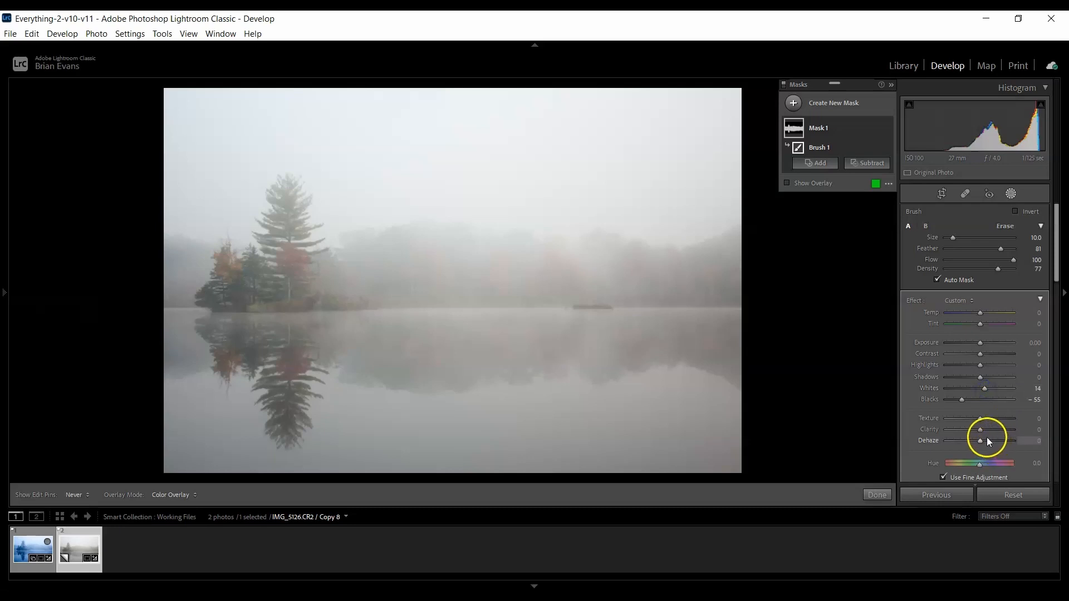
drag(981, 431, 994, 439)
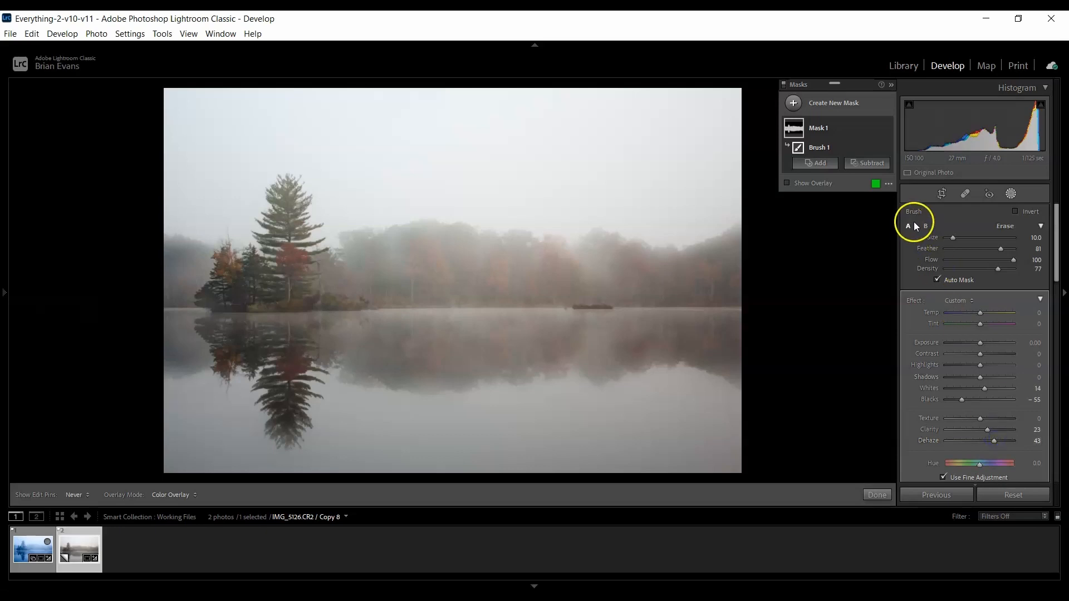
- Brighten the photo's overall exposure slightly, raise the mask's Saturation to about 31 and close masking
drag(963, 138, 969, 137)
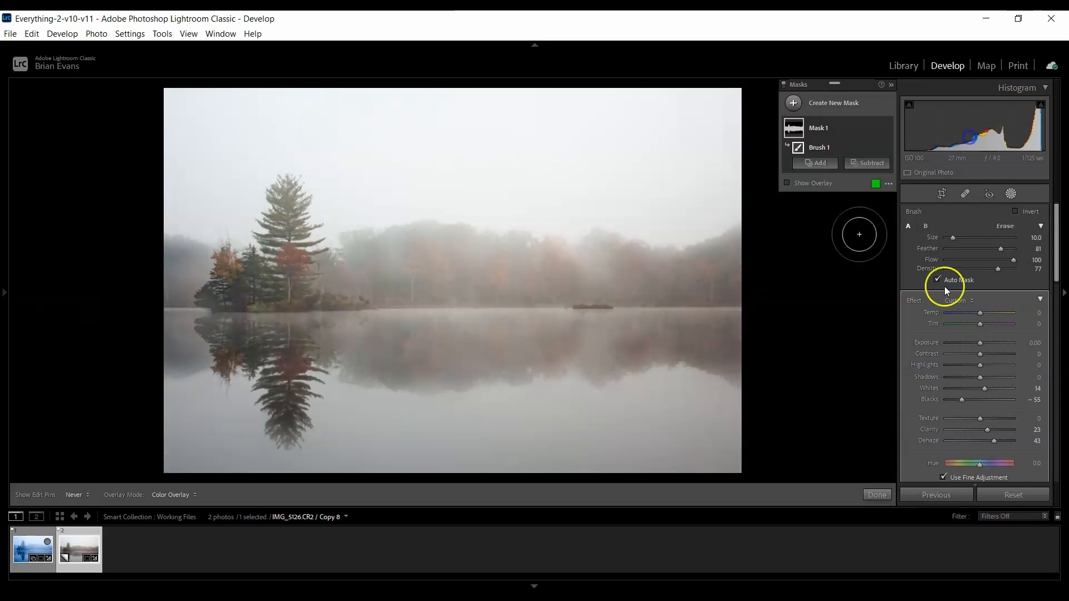
drag(1056, 262, 1058, 303)
drag(979, 321, 983, 323)
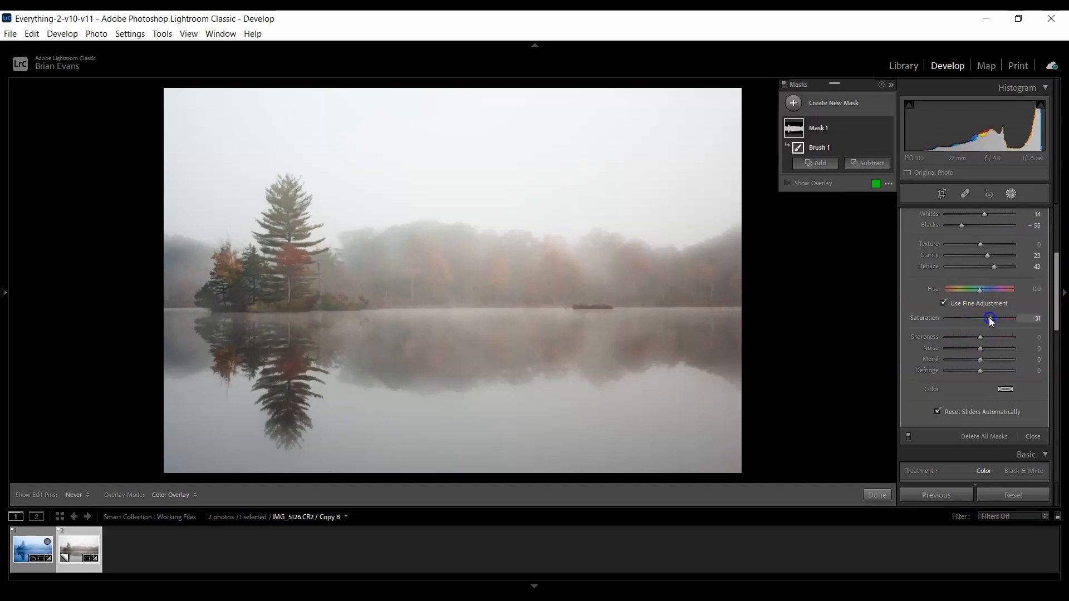
drag(989, 317, 992, 319)
drag(1056, 322, 1054, 245)
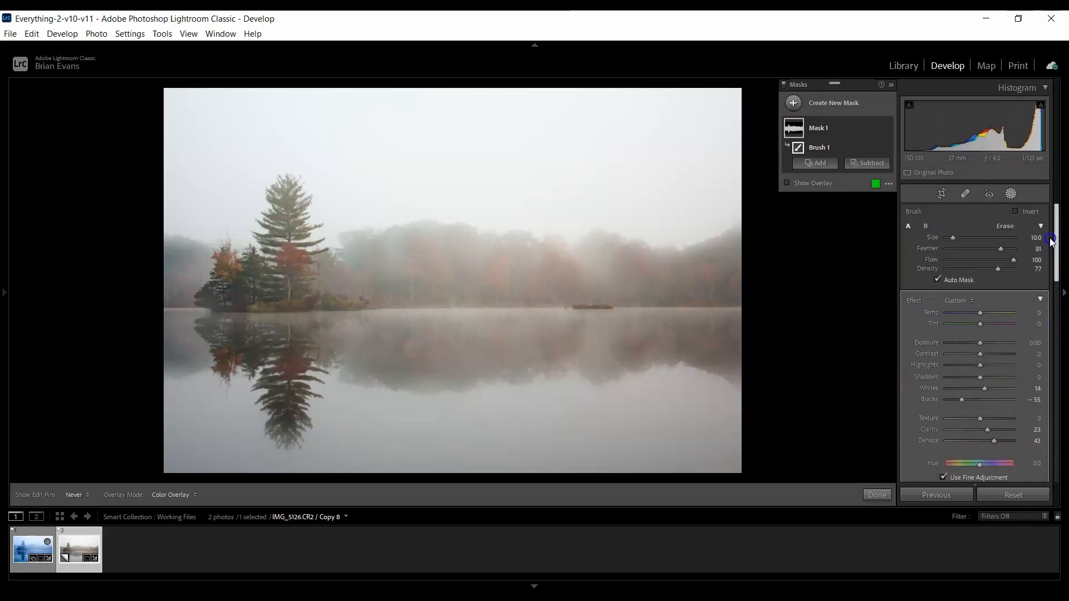
click(1010, 194)
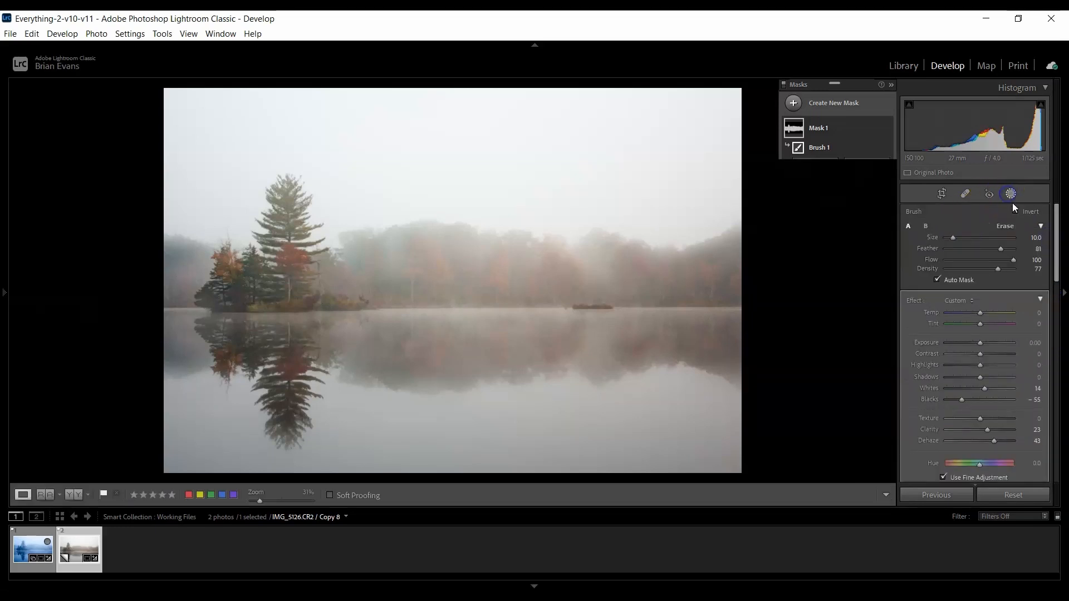
- Set the sharpening Masking to 38 and the Luminance noise reduction to 28
scroll(1034, 317, down, 10)
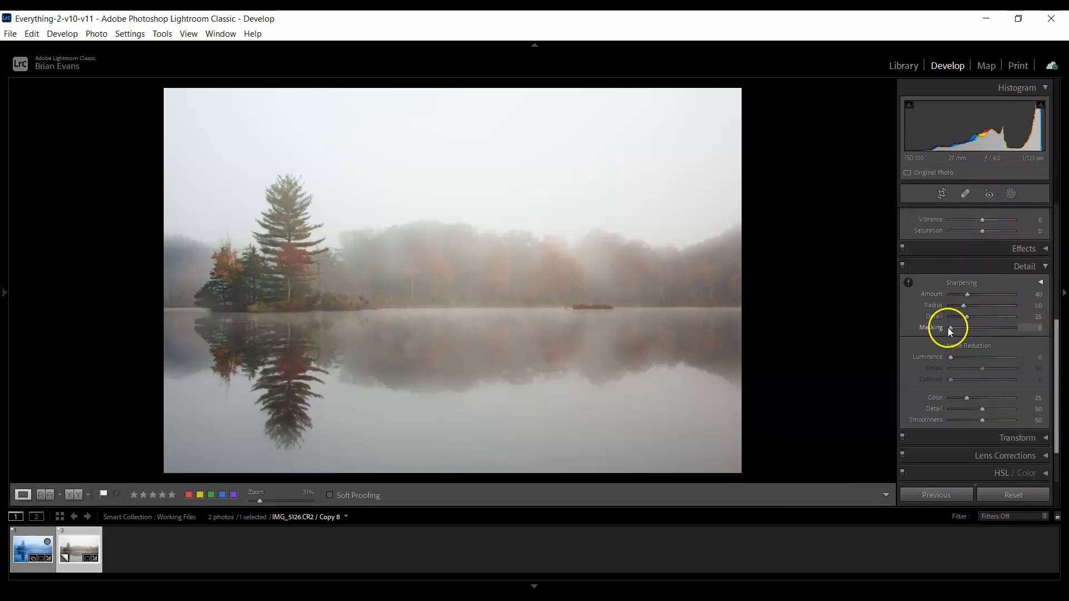
alt+drag(950, 328, 968, 360)
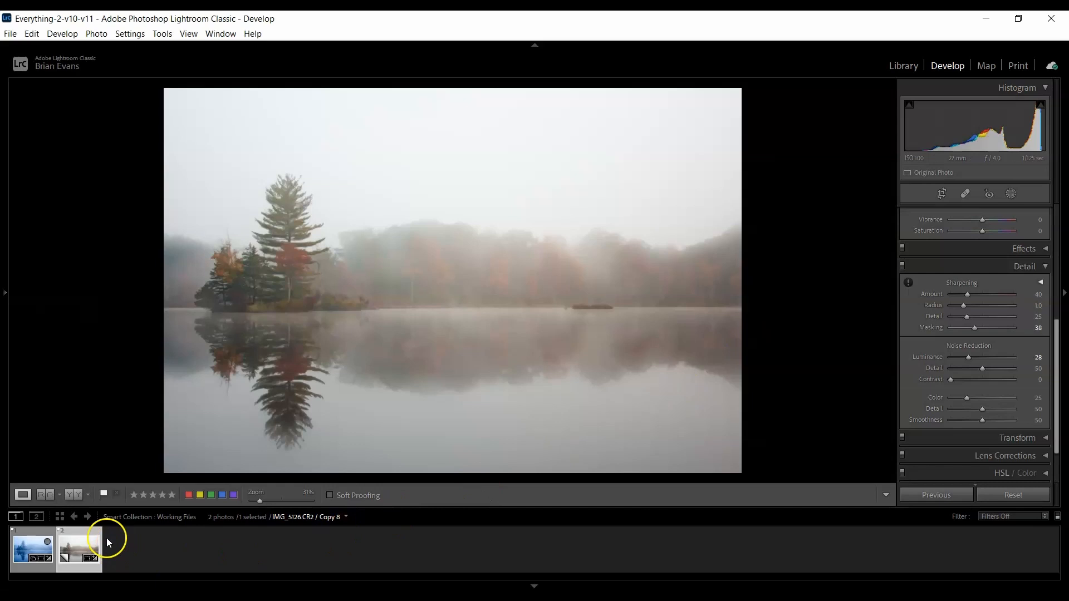
- Compare the virtual copy with the original blue edit and return to the copy
click(35, 544)
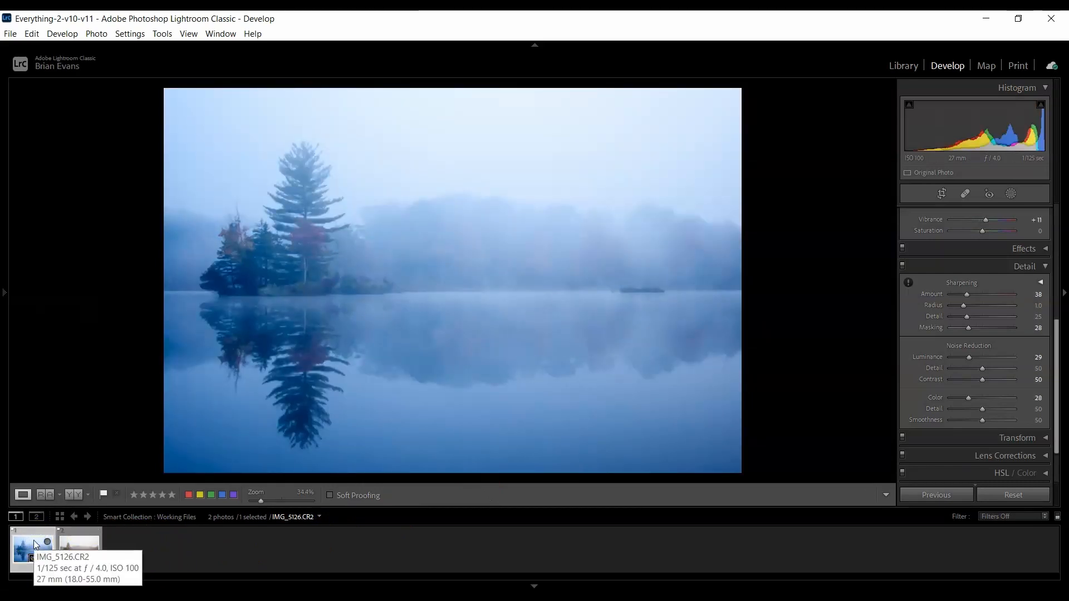
click(76, 548)
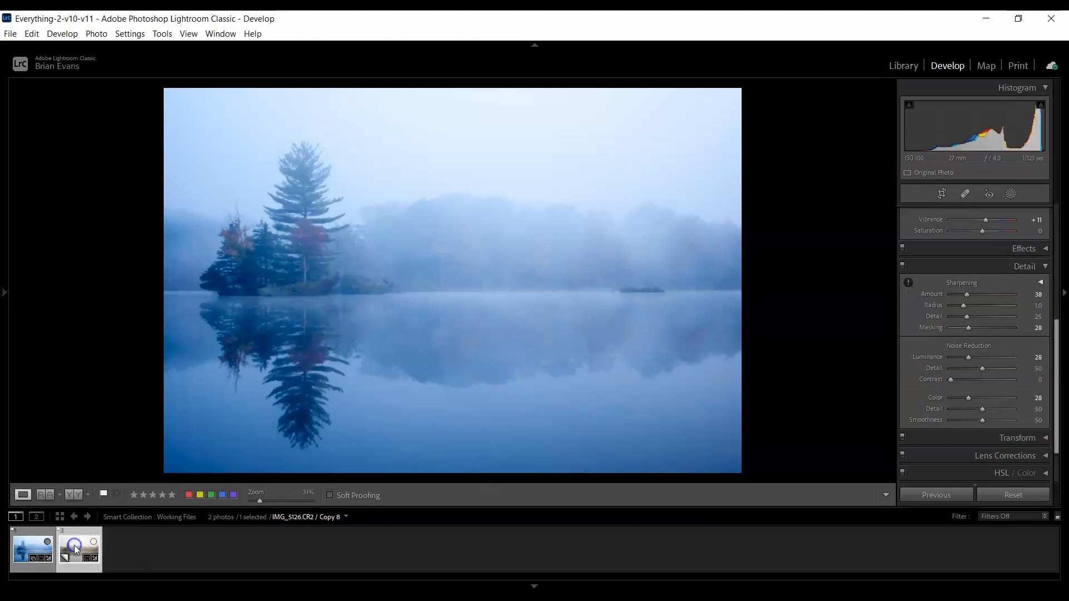